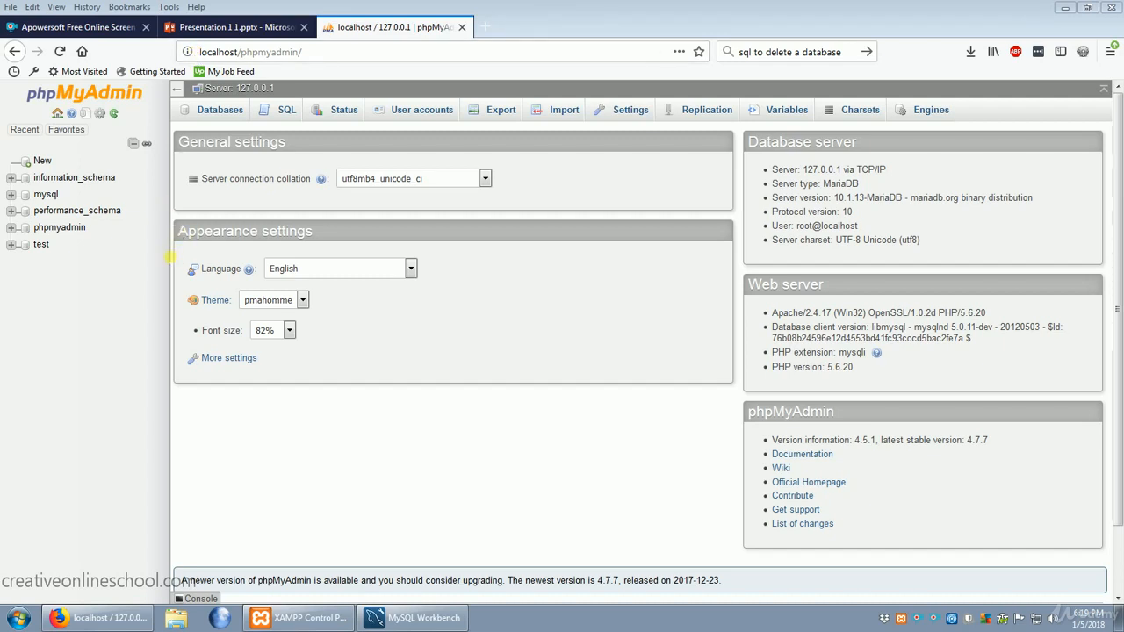
Create a new database named person with the utf8mb4_unicode_ci collation.
click(55, 160)
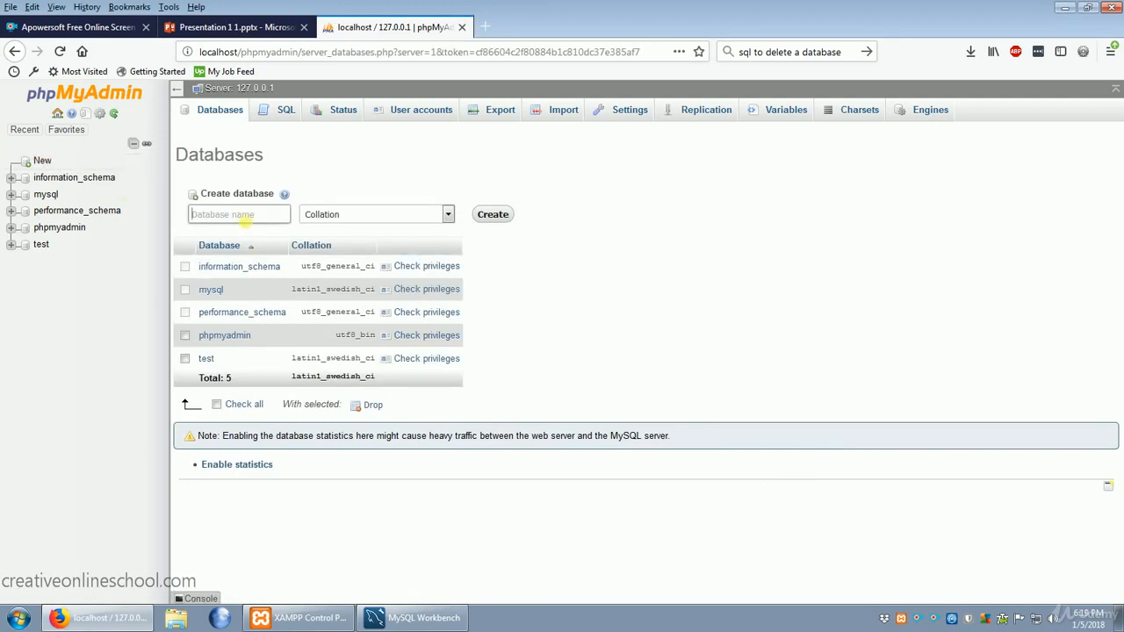
click(247, 219)
text(person)
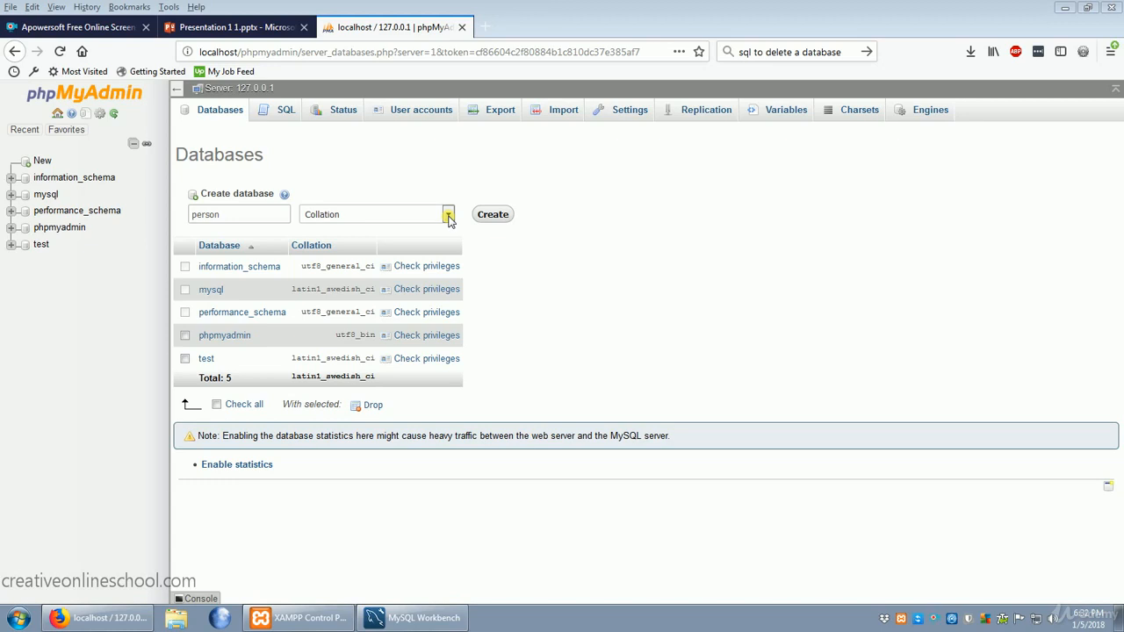
click(449, 220)
drag(451, 244, 419, 559)
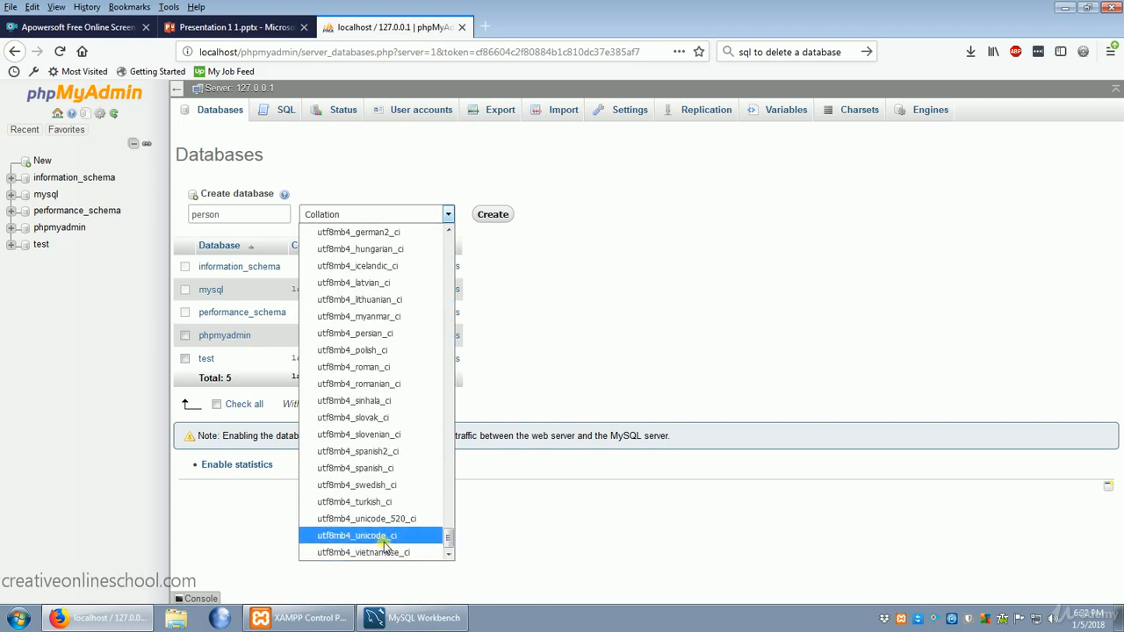
click(407, 537)
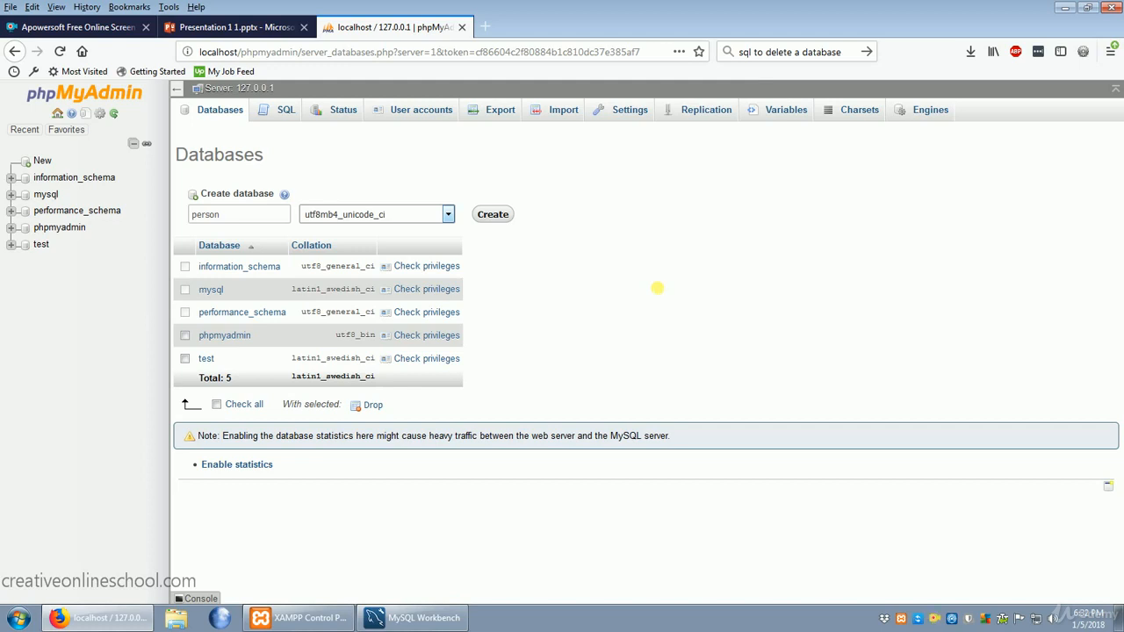
click(503, 216)
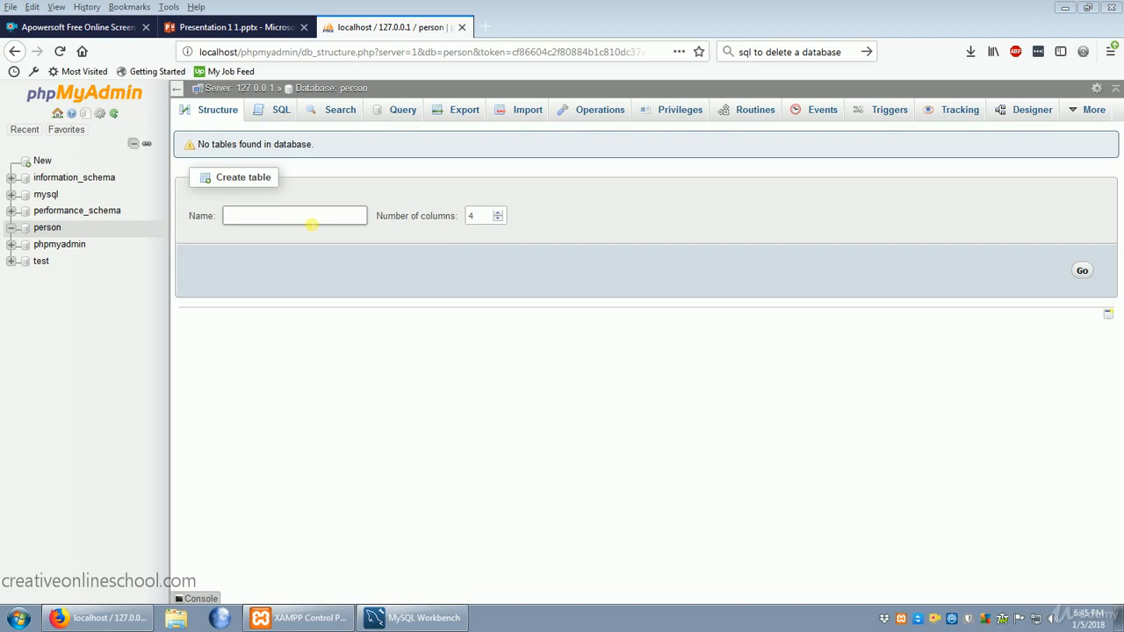
Start a new table called name with 3 columns in the person database.
click(316, 221)
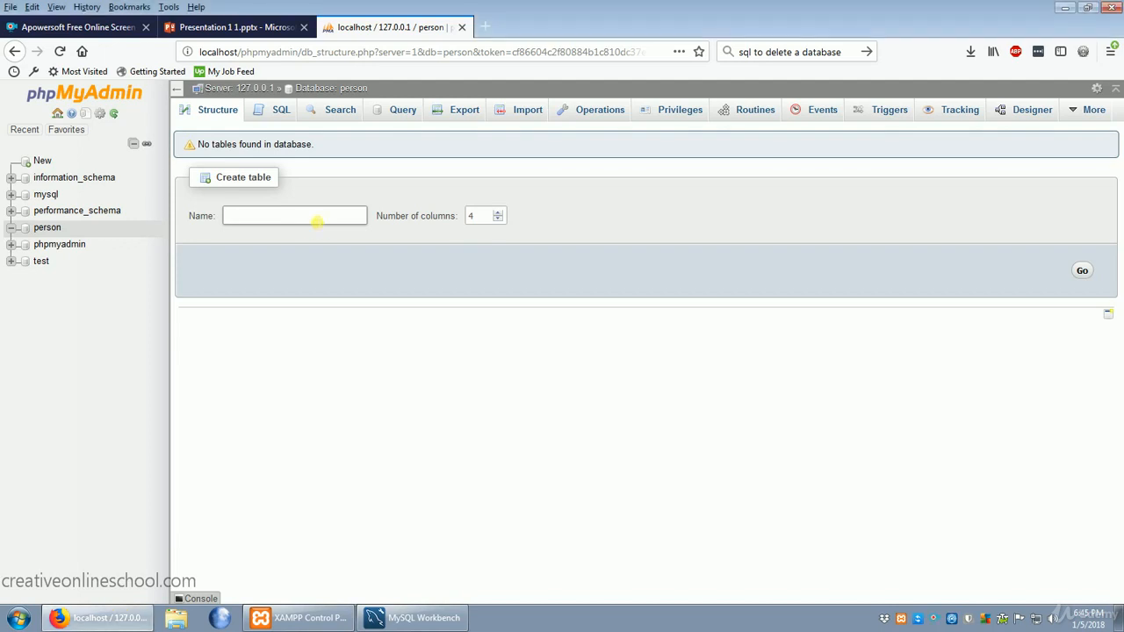
text(name)
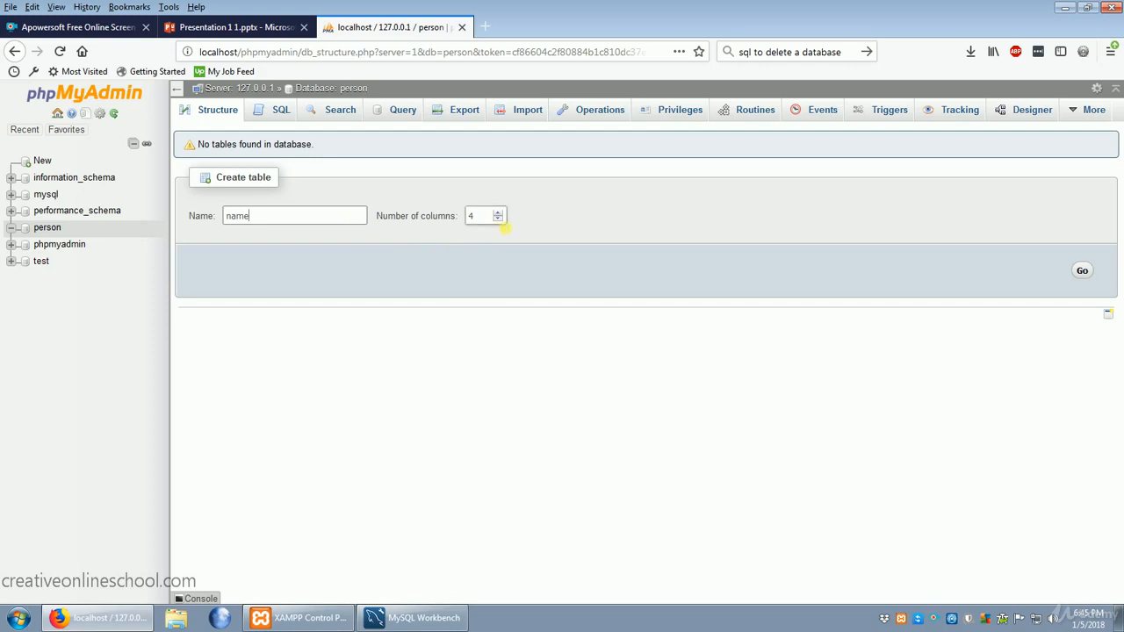
click(501, 220)
click(1084, 273)
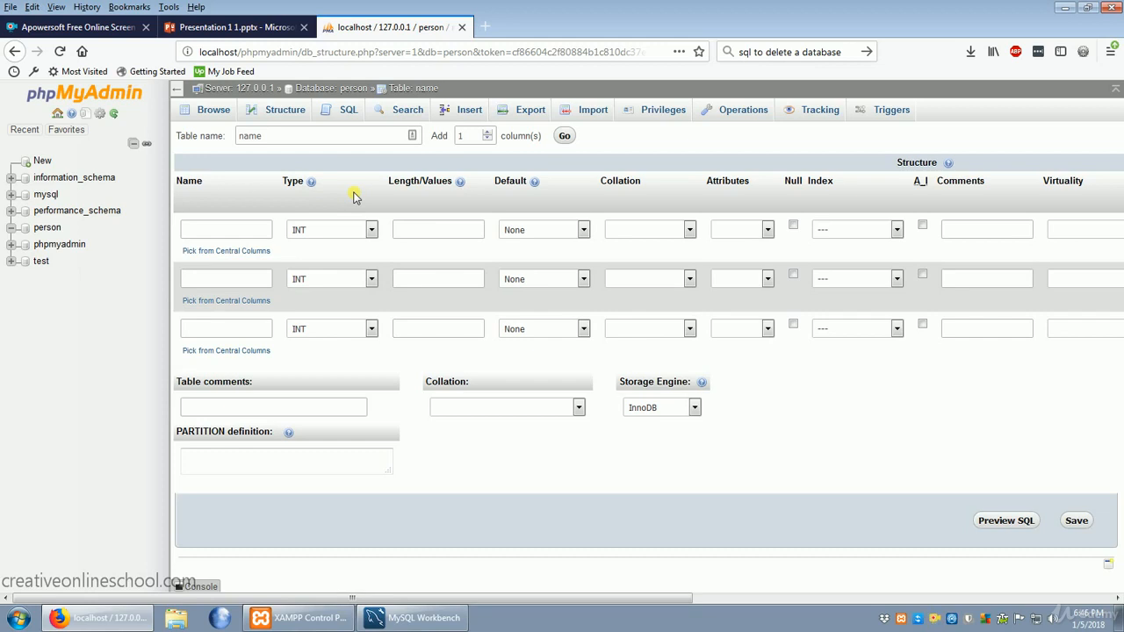
Name the first column ID, make it the PRIMARY index and enable auto-increment for it.
click(238, 231)
text(ID)
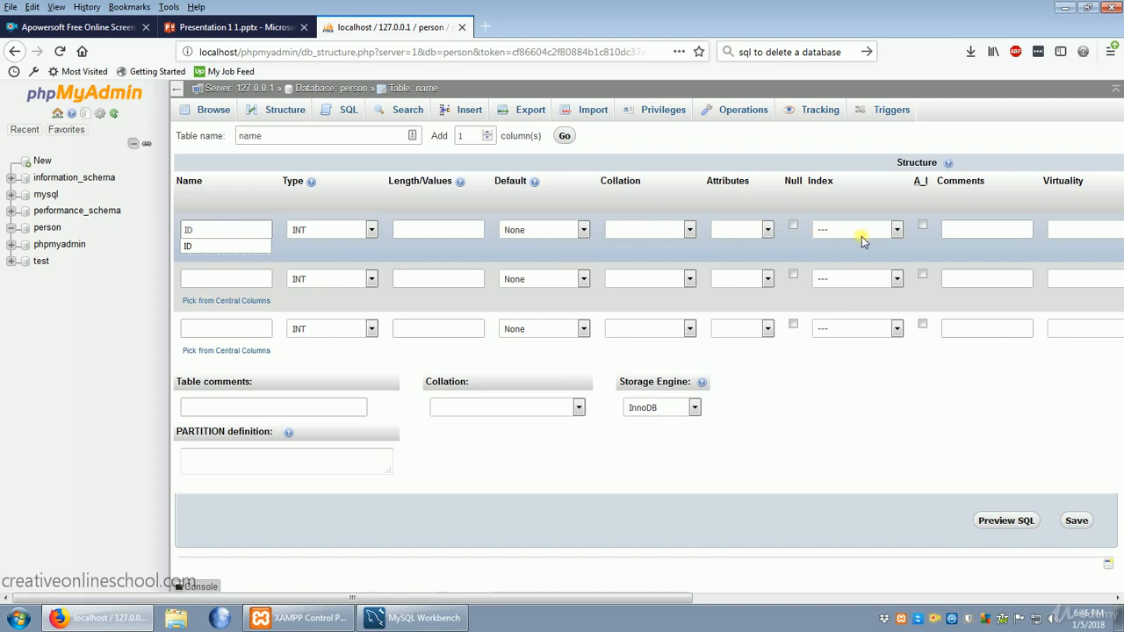
click(900, 231)
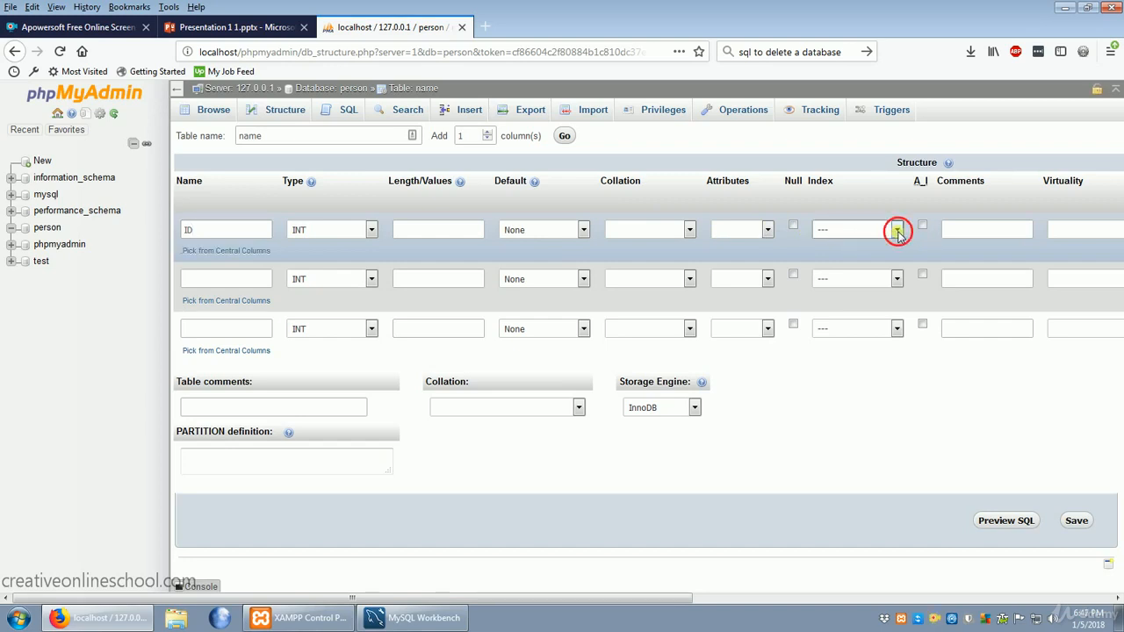
click(896, 231)
click(850, 267)
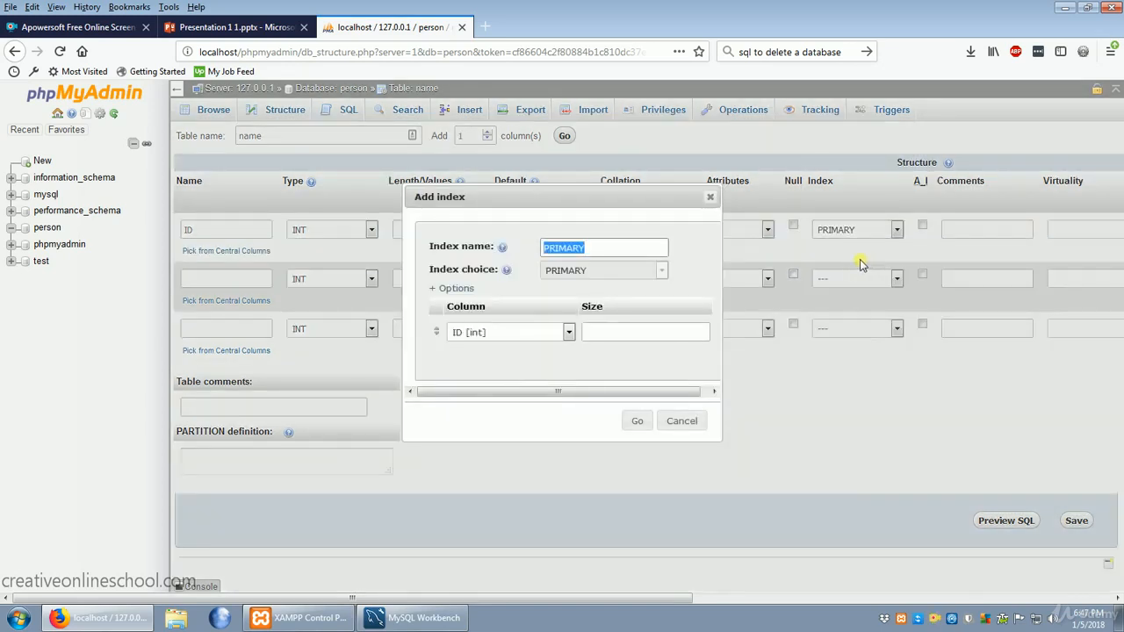
click(637, 422)
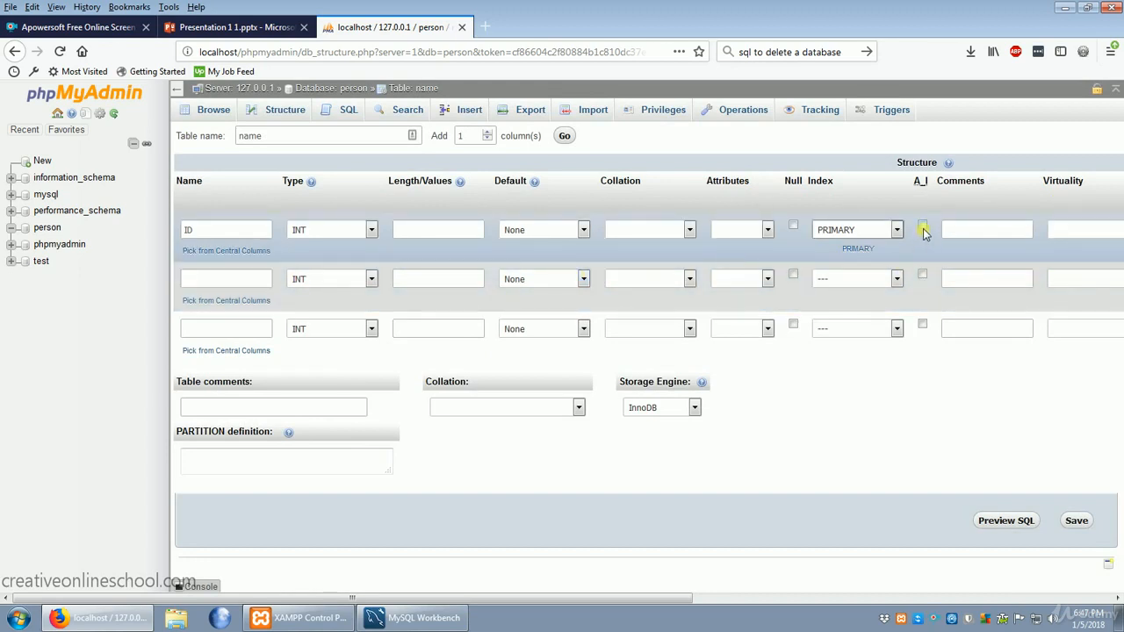
click(923, 227)
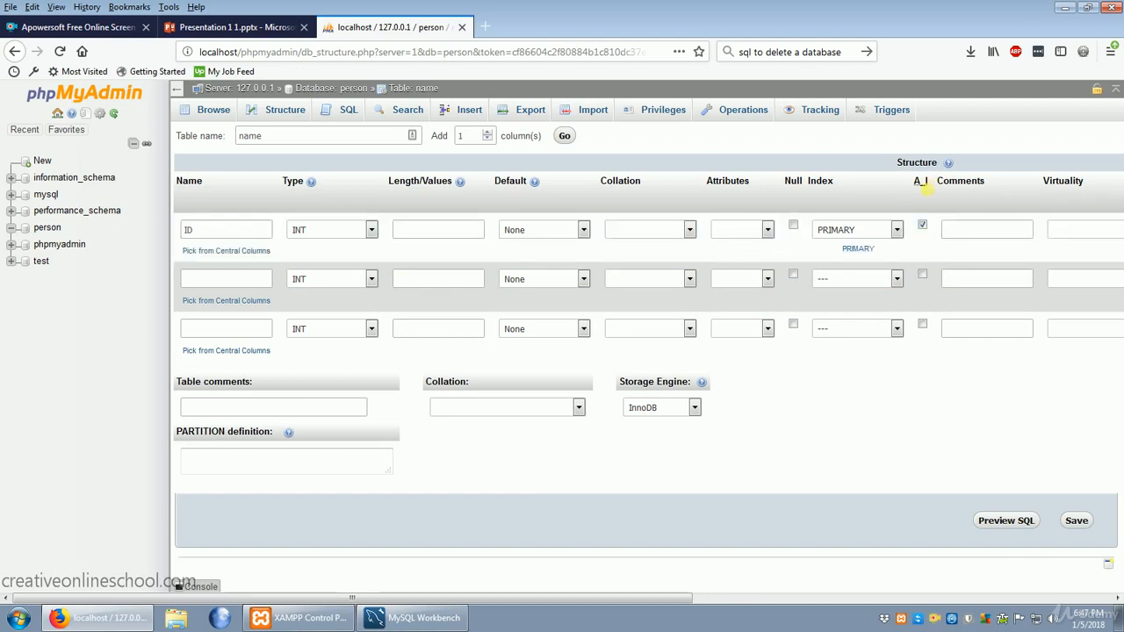
Name the second column First Name and the third column Last Name.
click(247, 285)
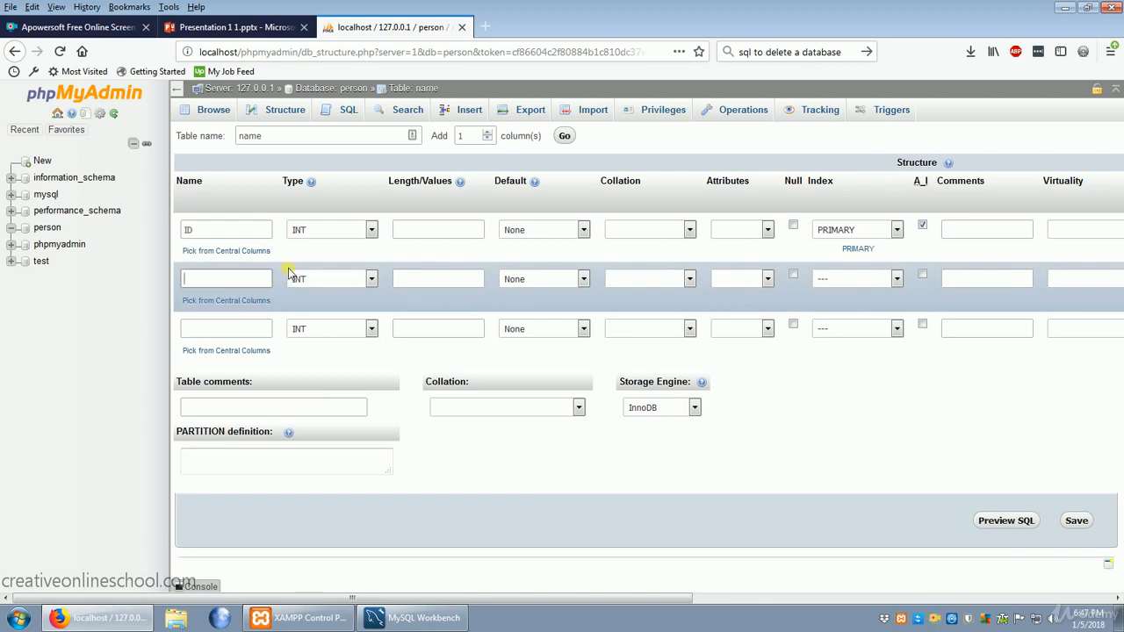
text(First Name)
click(237, 330)
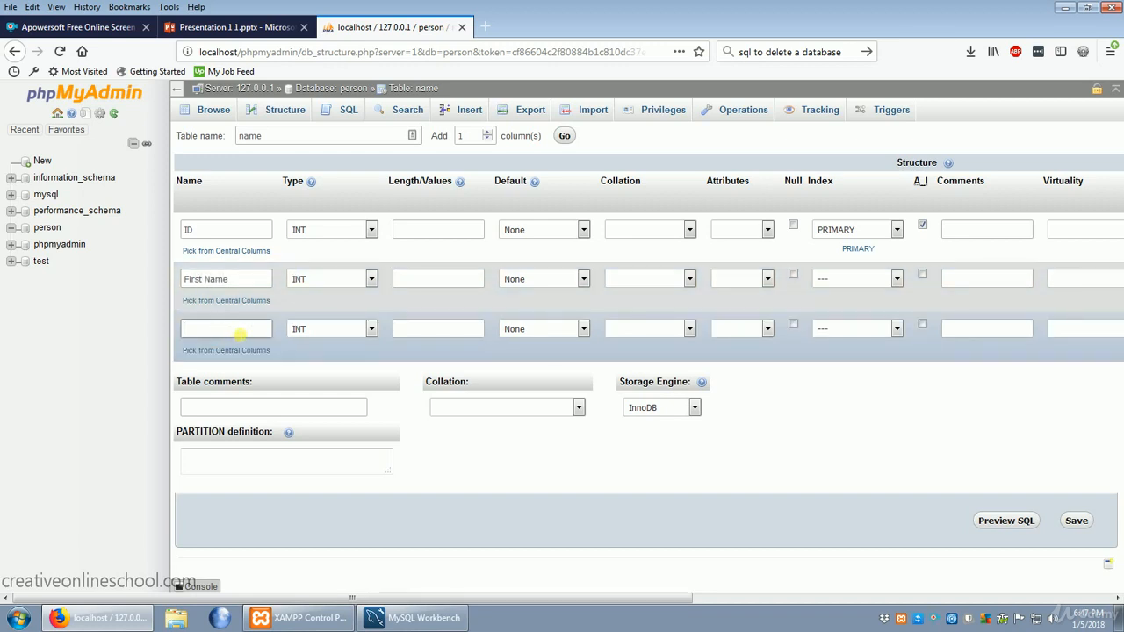
text(Last Name)
Set the First Name and Last Name columns to type VARCHAR with a length of 15 each.
click(364, 281)
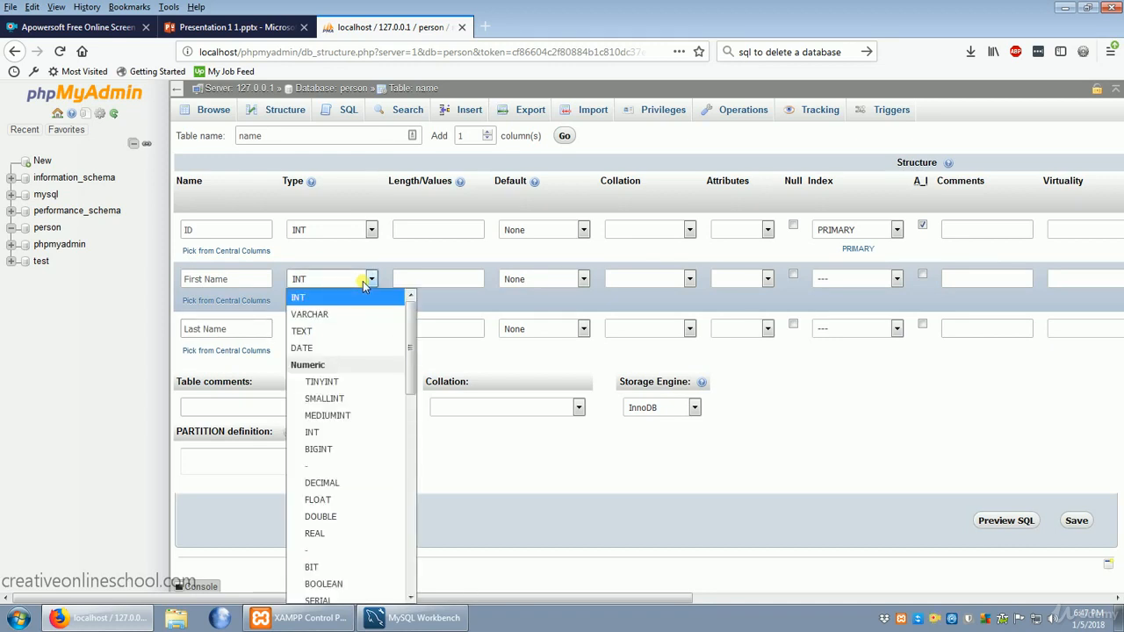
click(328, 319)
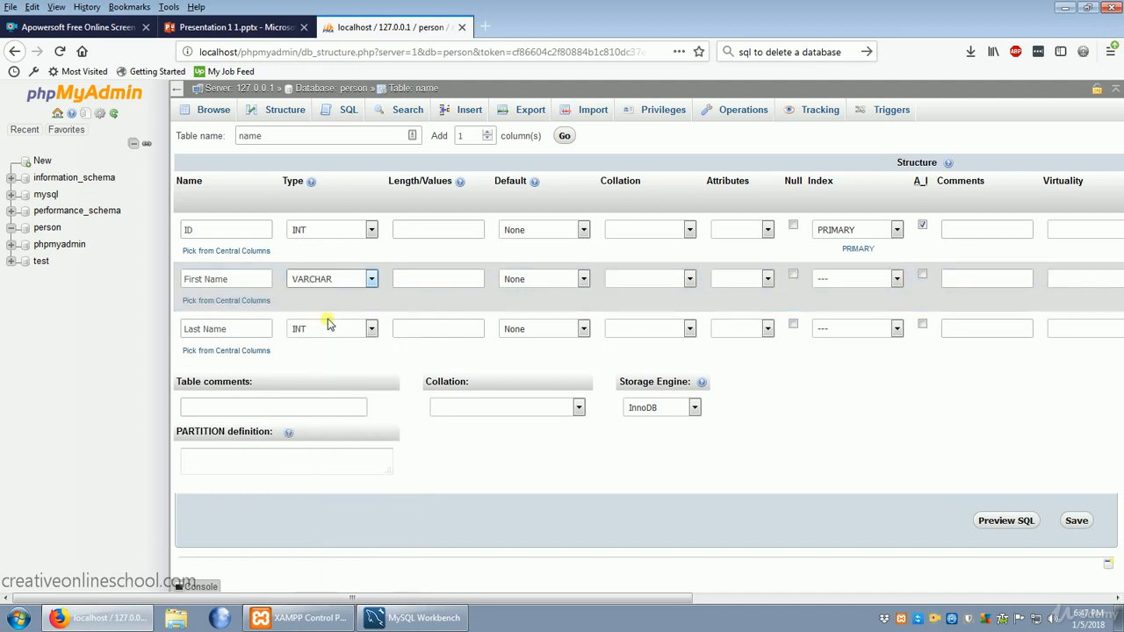
click(328, 324)
click(324, 366)
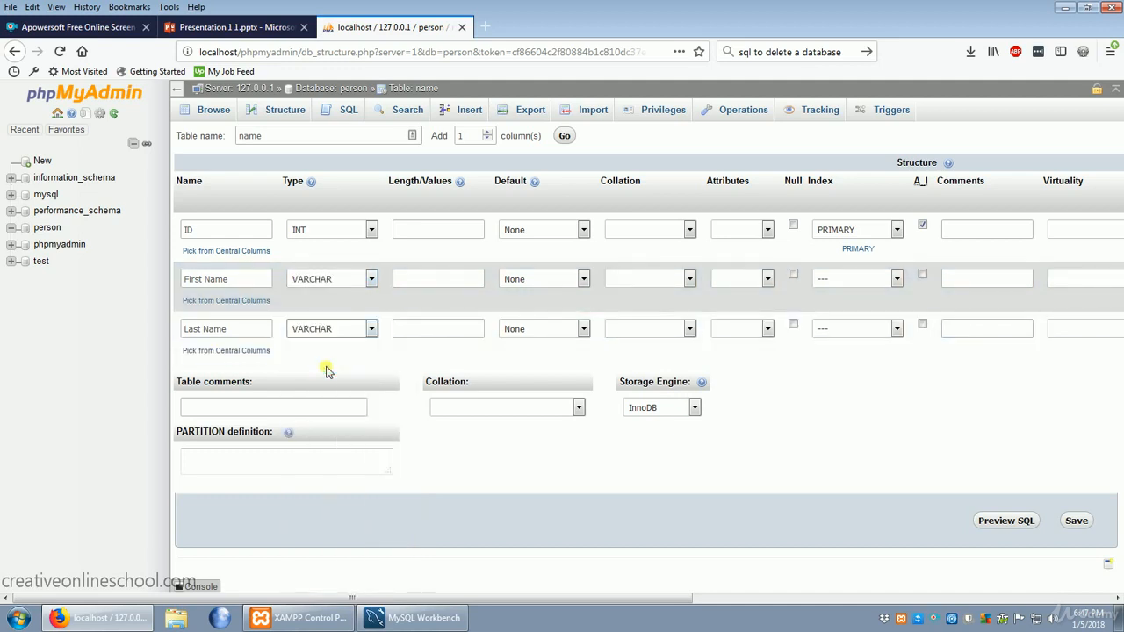
click(436, 281)
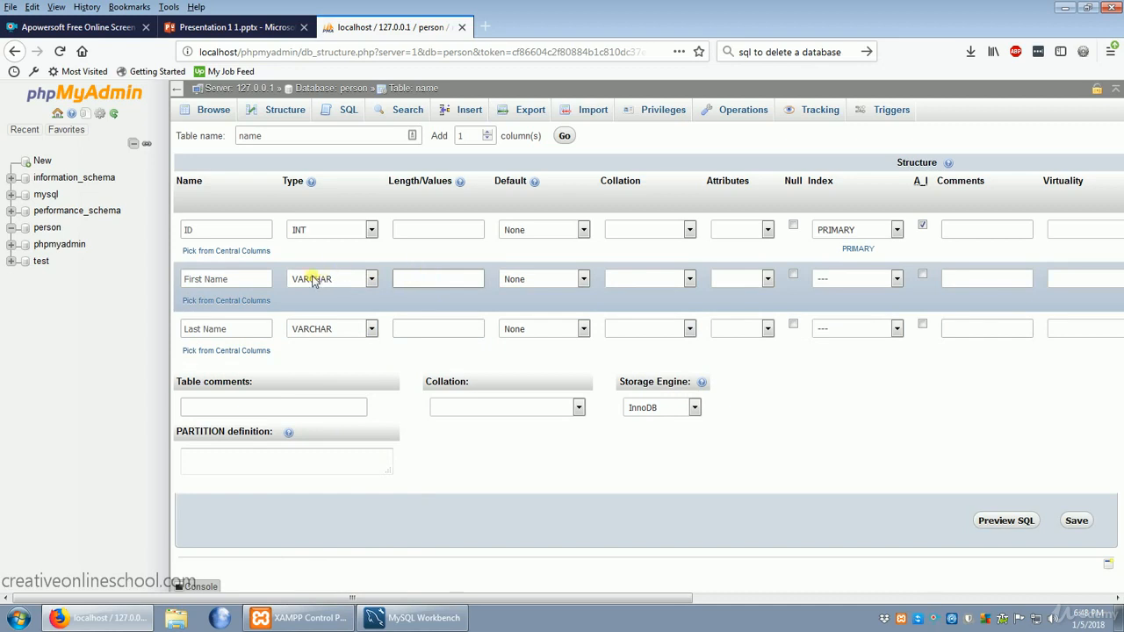
text(15)
click(458, 337)
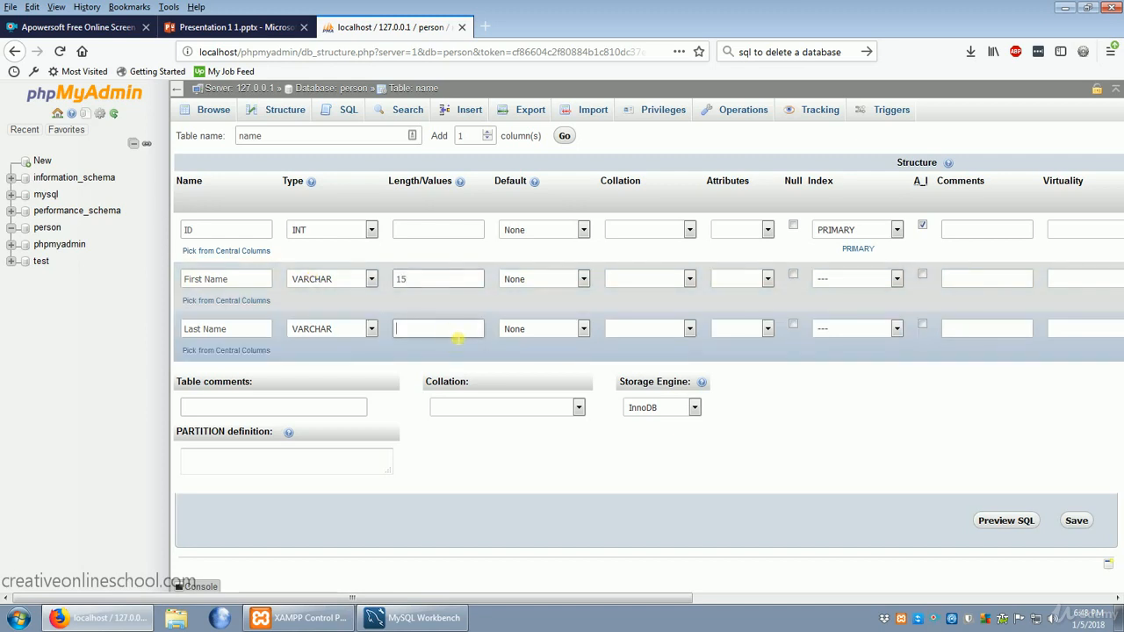
text(15)
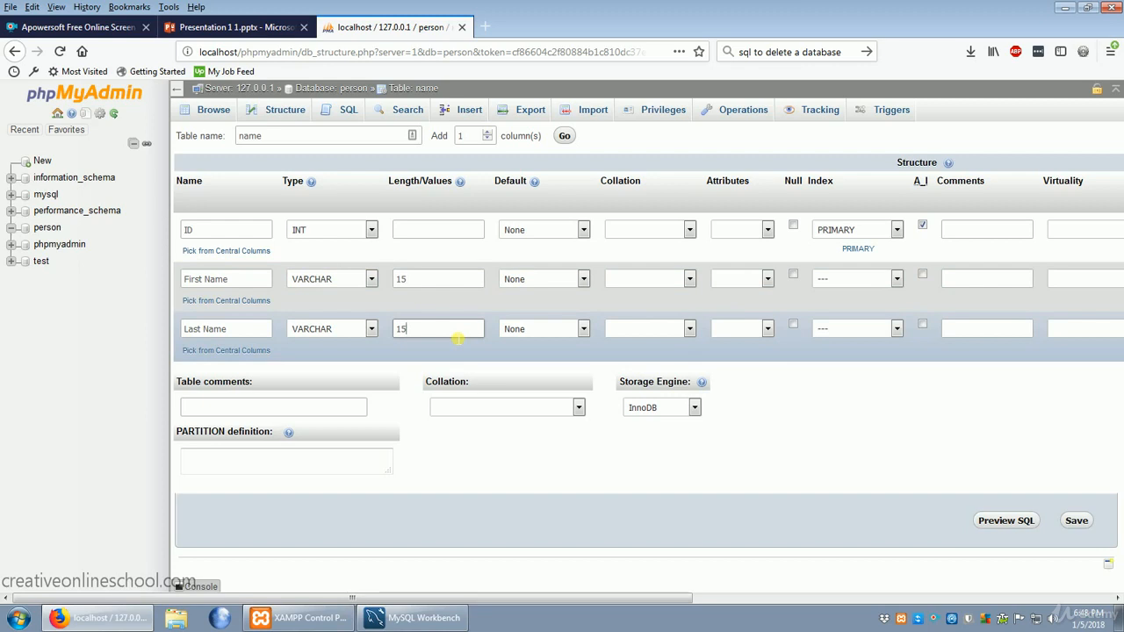
Give the First Name and Last Name columns "As defined" defaults, entering a placeholder first name and a placeholder surname.
click(584, 279)
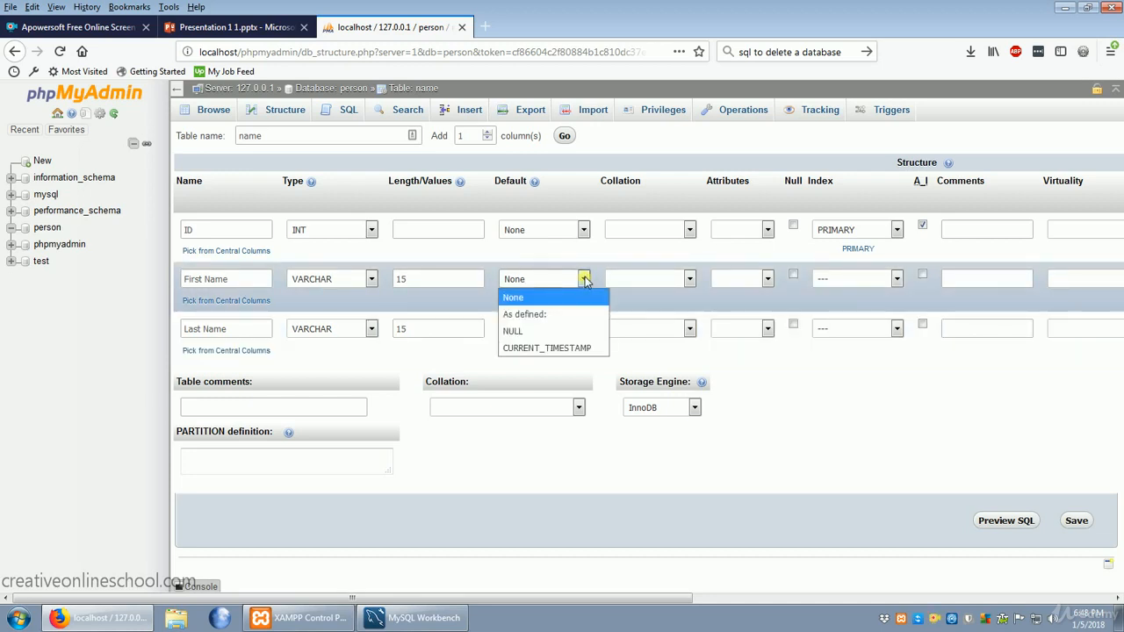
click(526, 315)
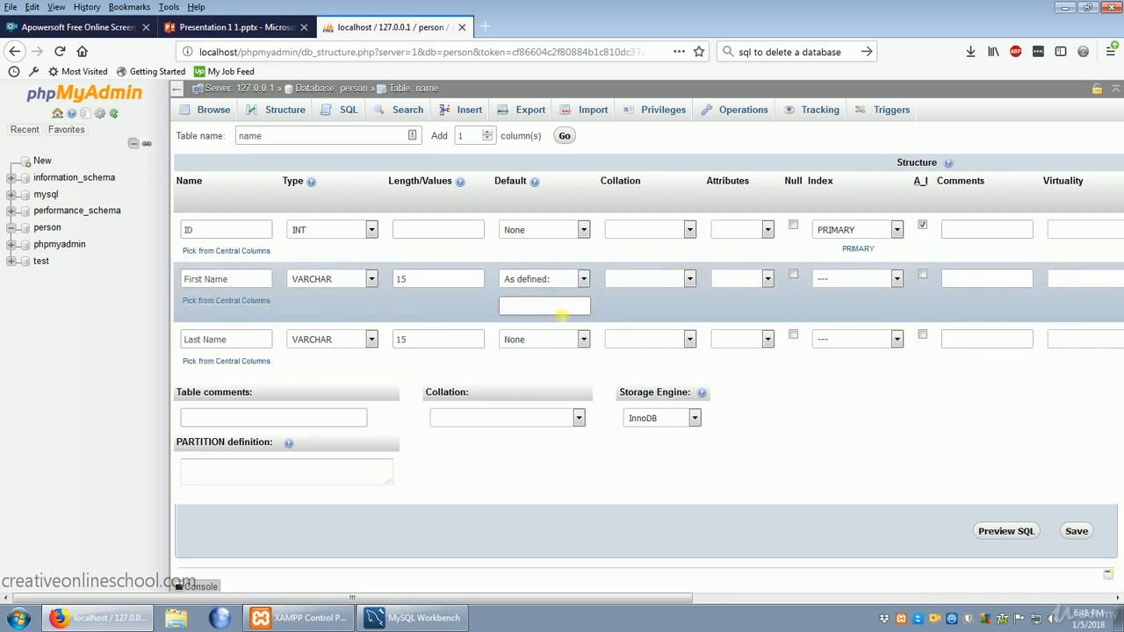
text(John)
click(583, 339)
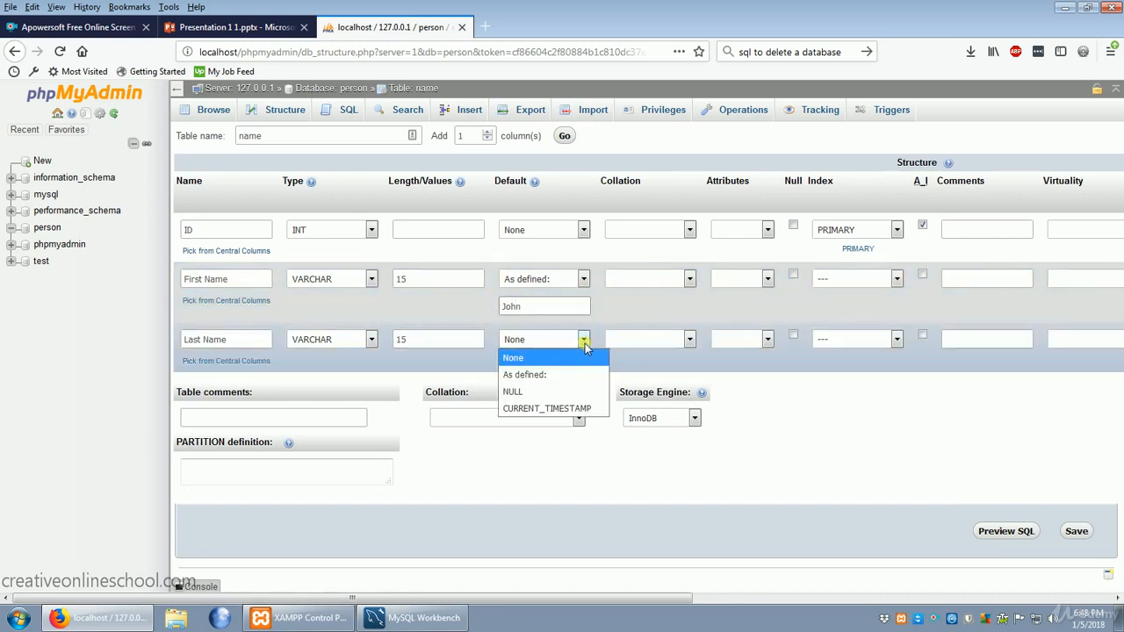
click(548, 375)
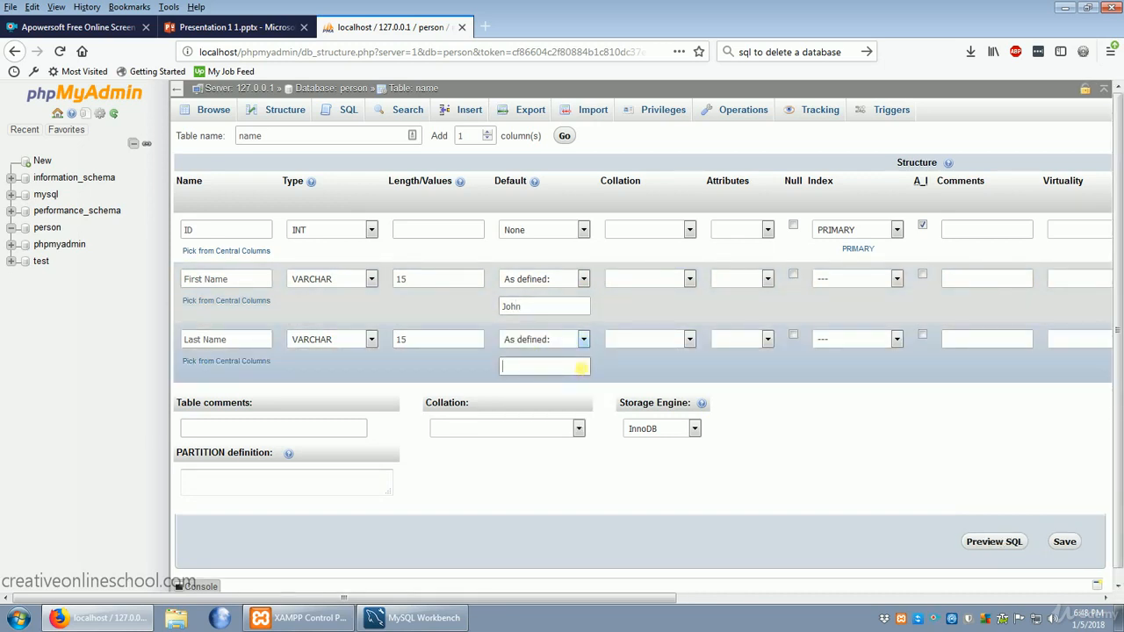
text(oe)
click(584, 340)
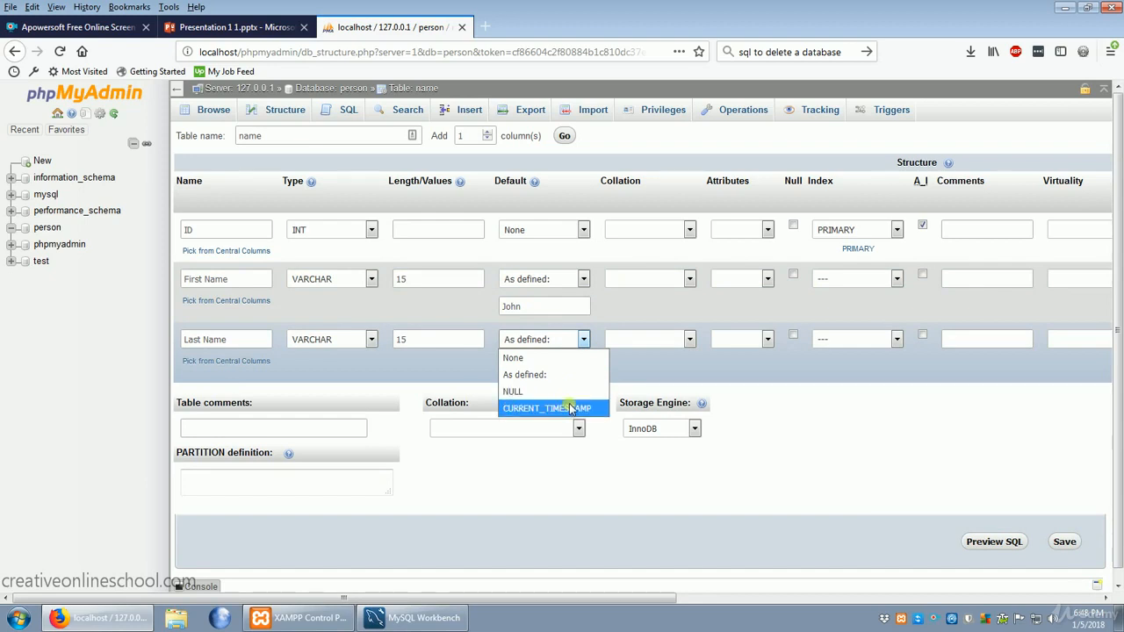
click(689, 229)
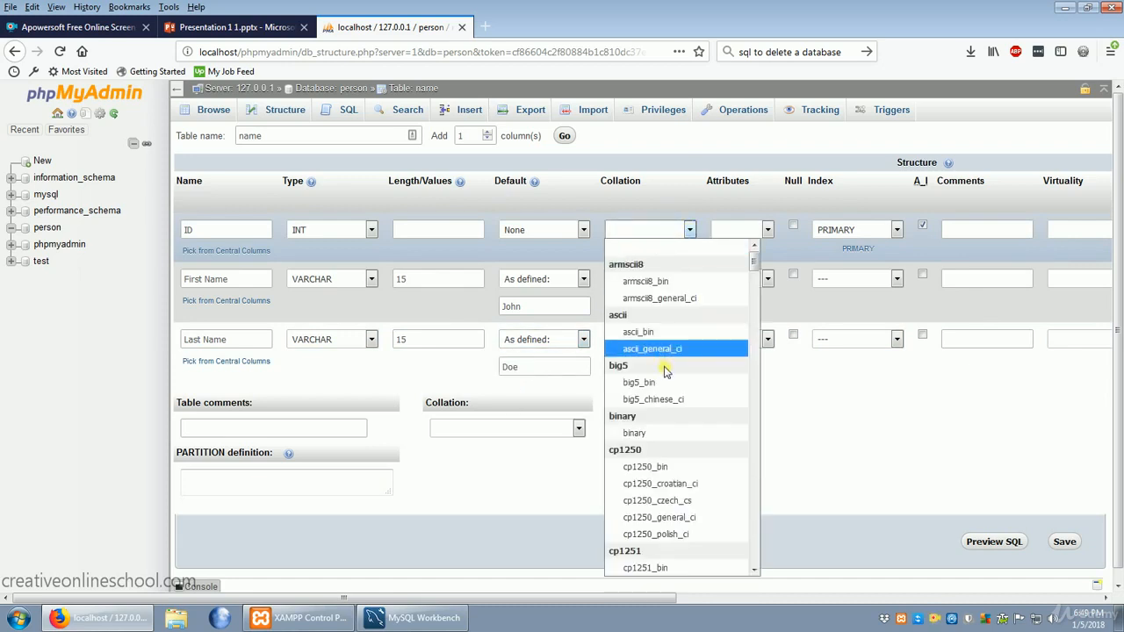
click(691, 228)
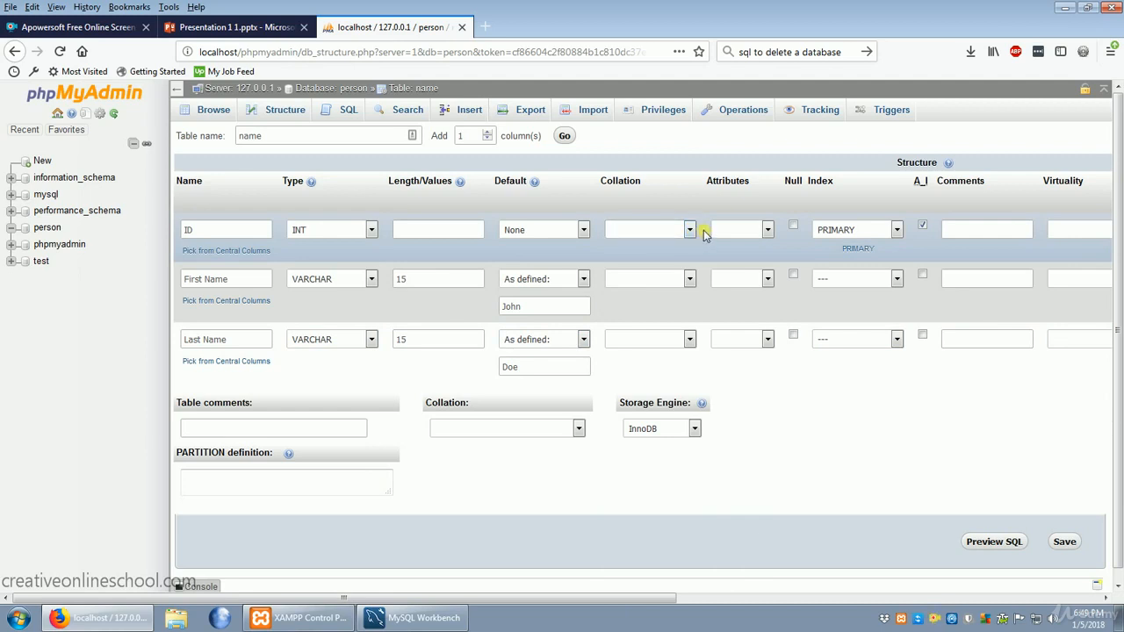
Set the ID column's attribute to UNSIGNED and save the table.
click(768, 229)
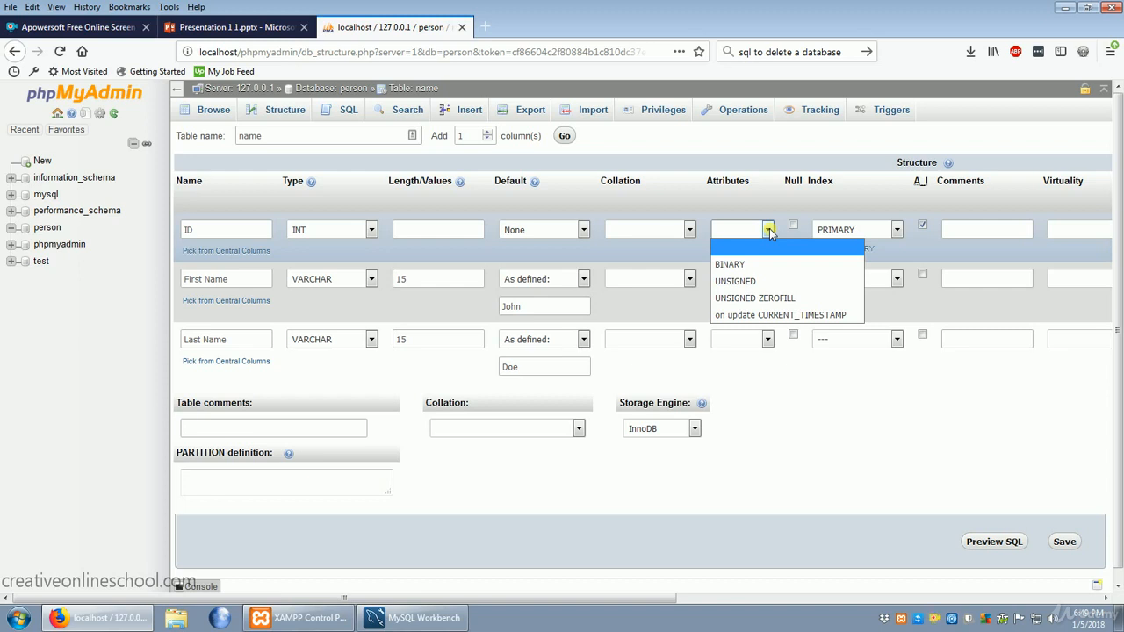
click(767, 281)
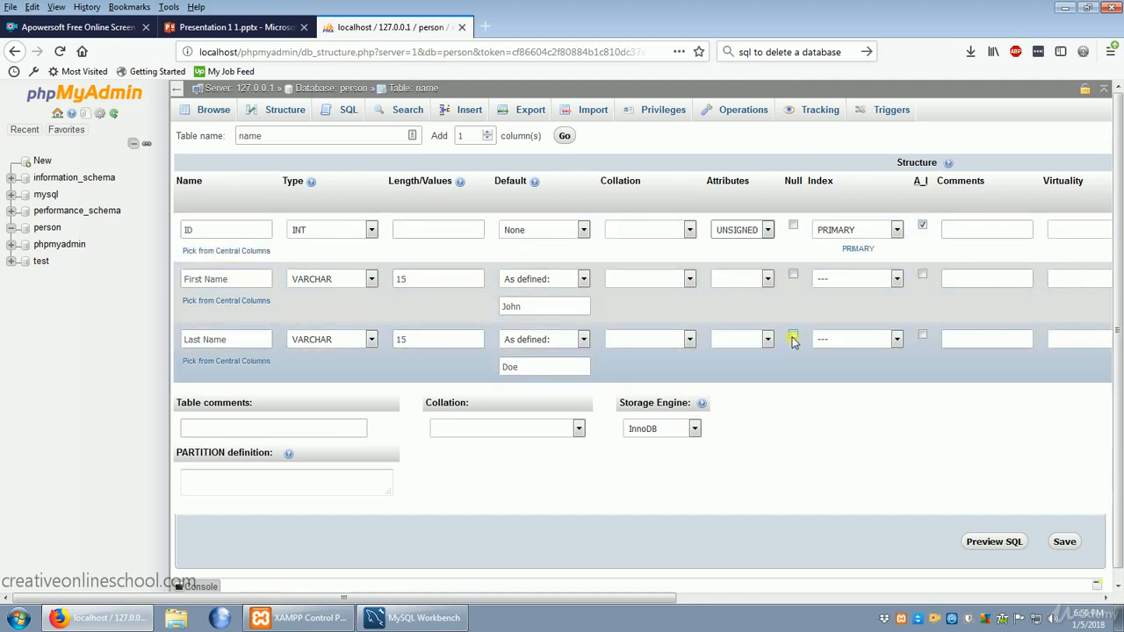
click(1064, 541)
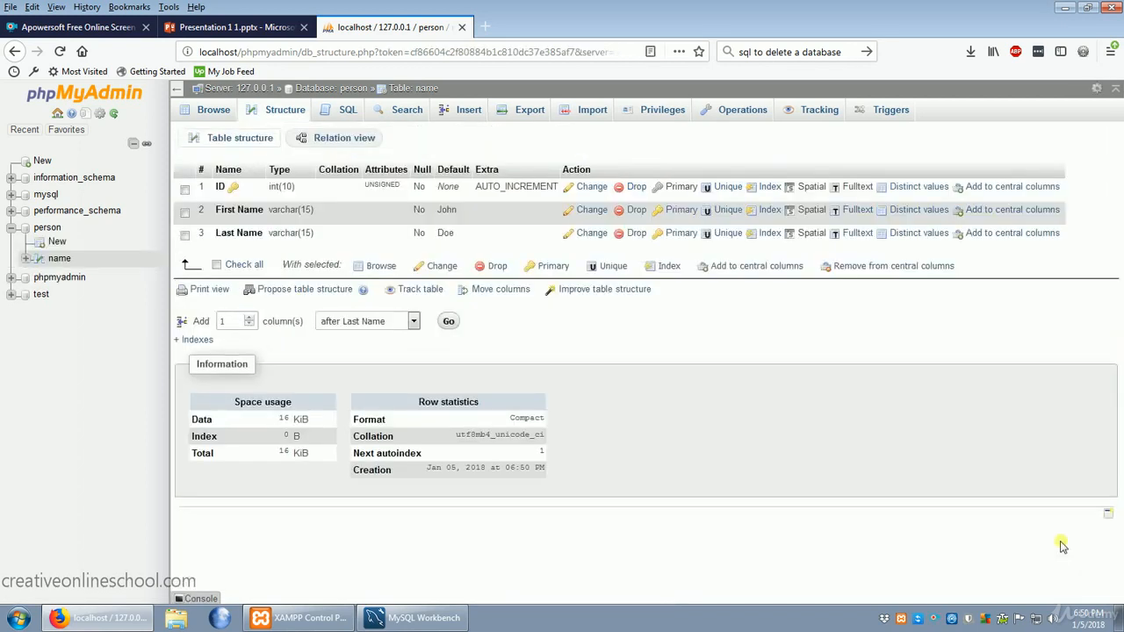